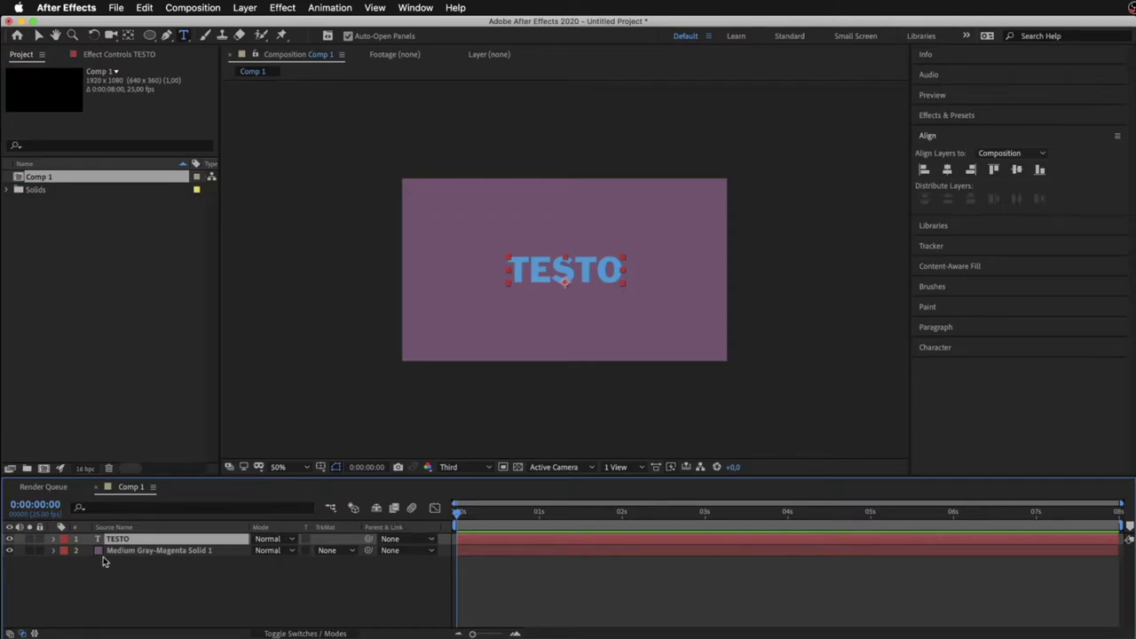
# Expand the TESTO layer, browse its Text and Transform property groups, and switch to the Selection tool
pyautogui.click(53, 540)
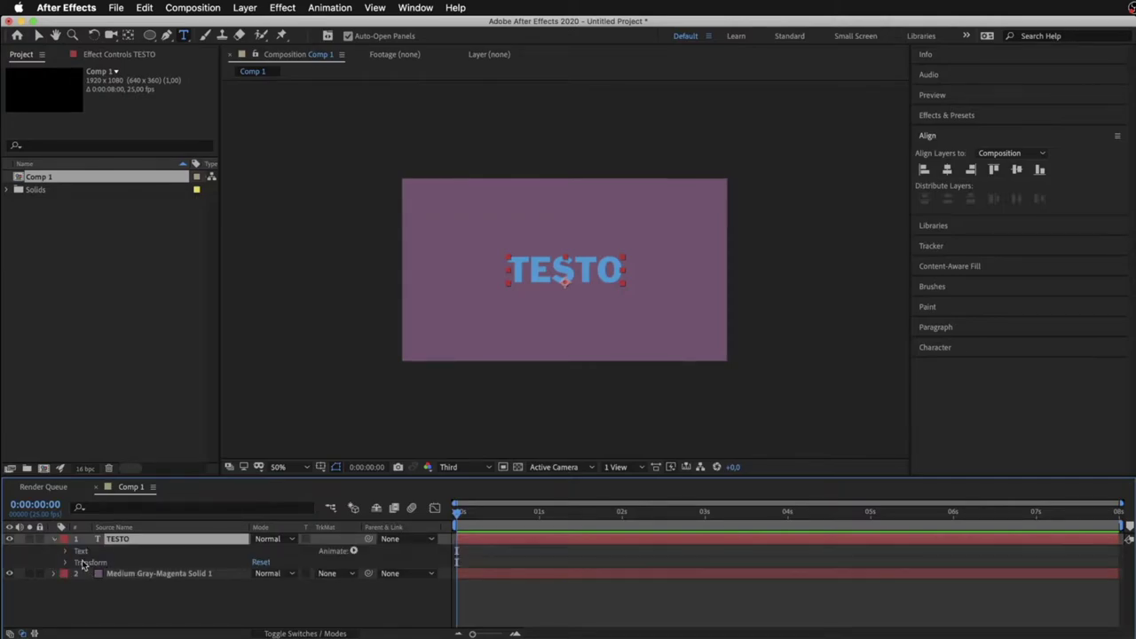
pyautogui.click(65, 551)
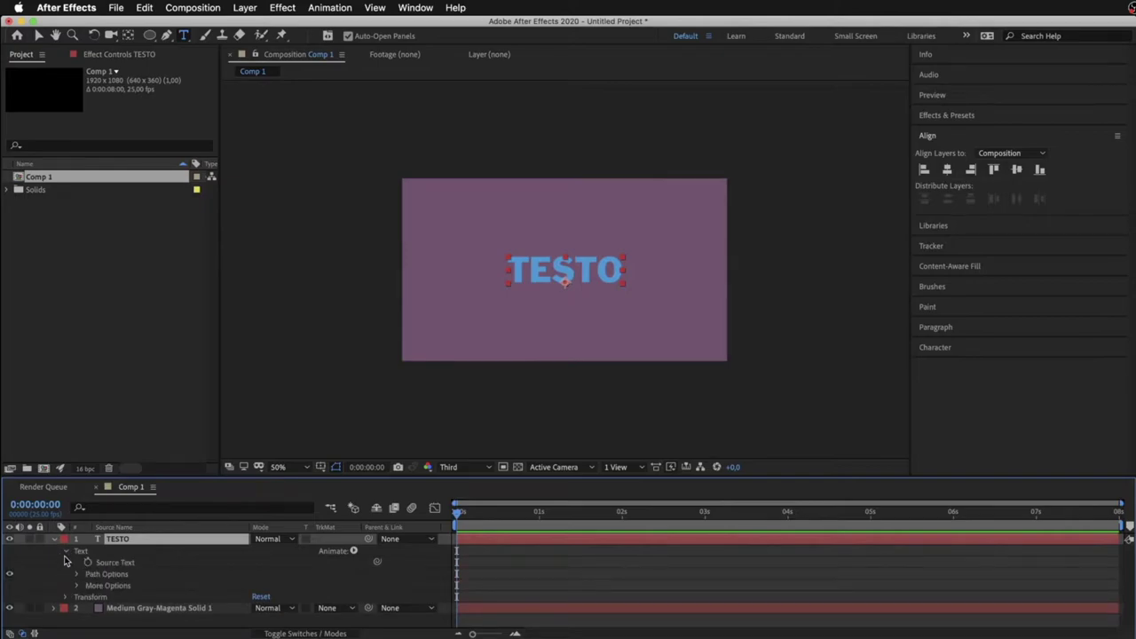
pyautogui.click(65, 551)
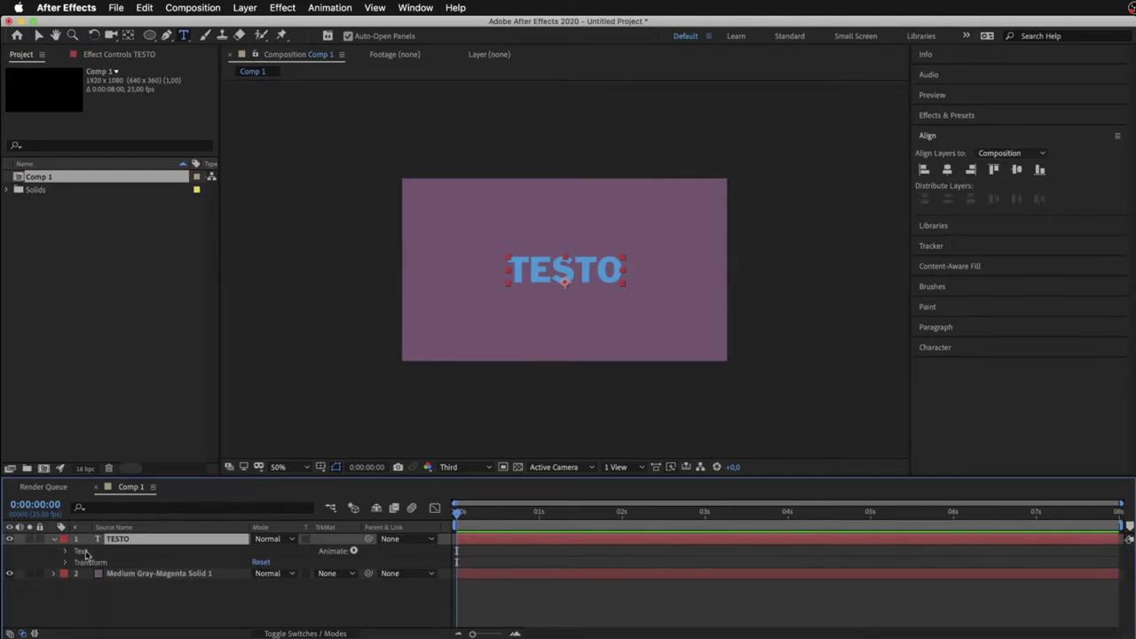
pyautogui.click(65, 563)
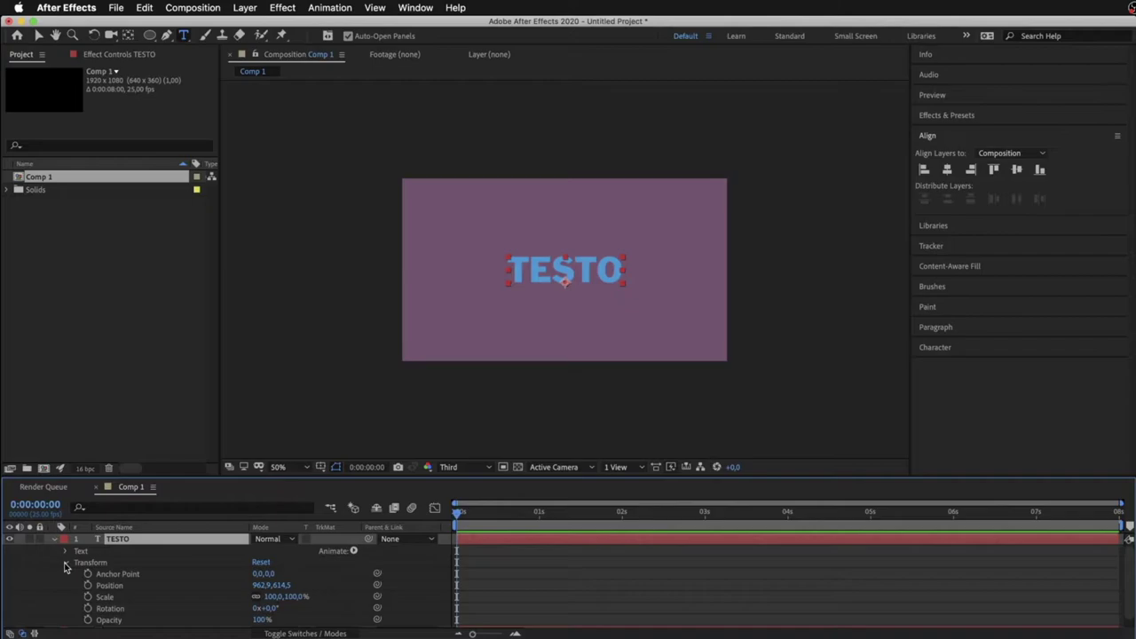
pyautogui.click(65, 563)
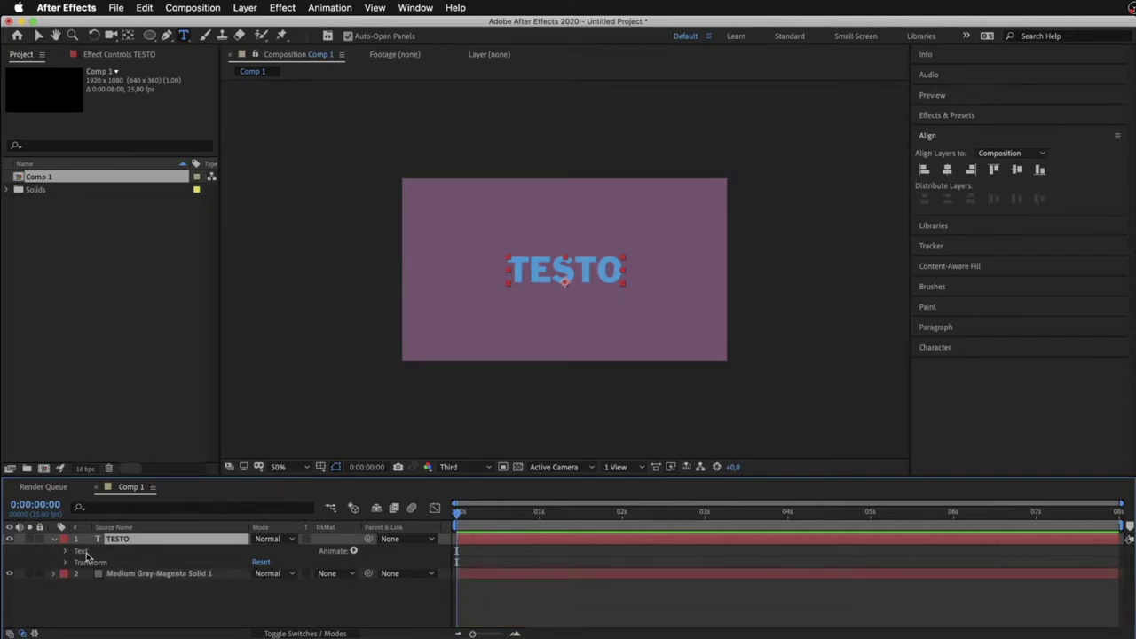
pyautogui.click(65, 564)
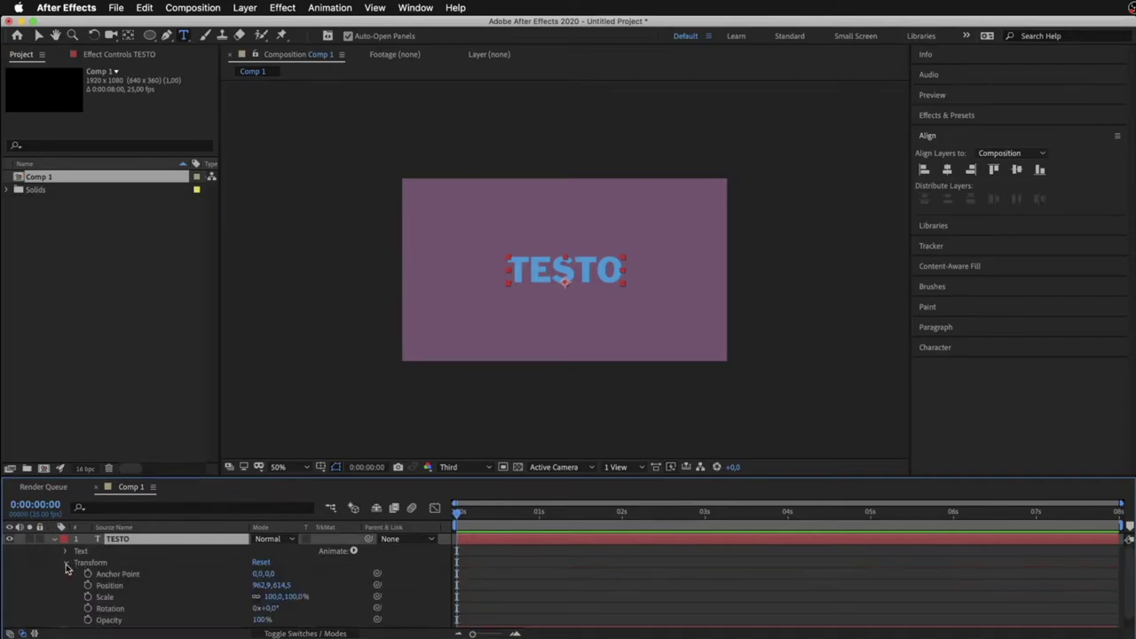
pyautogui.click(64, 563)
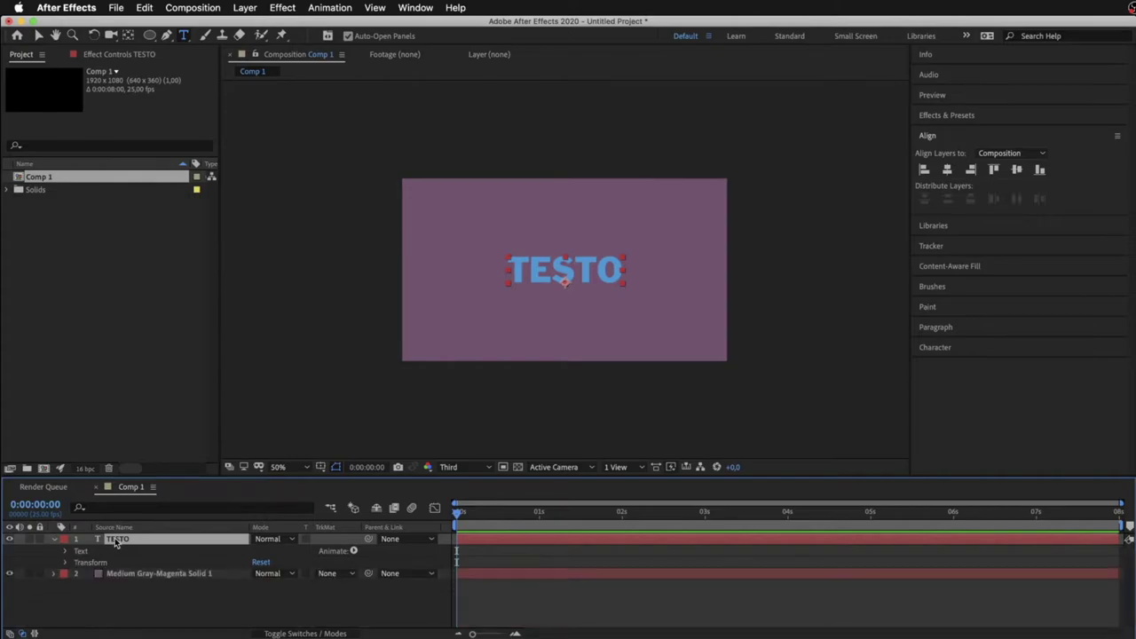
pyautogui.press('v')
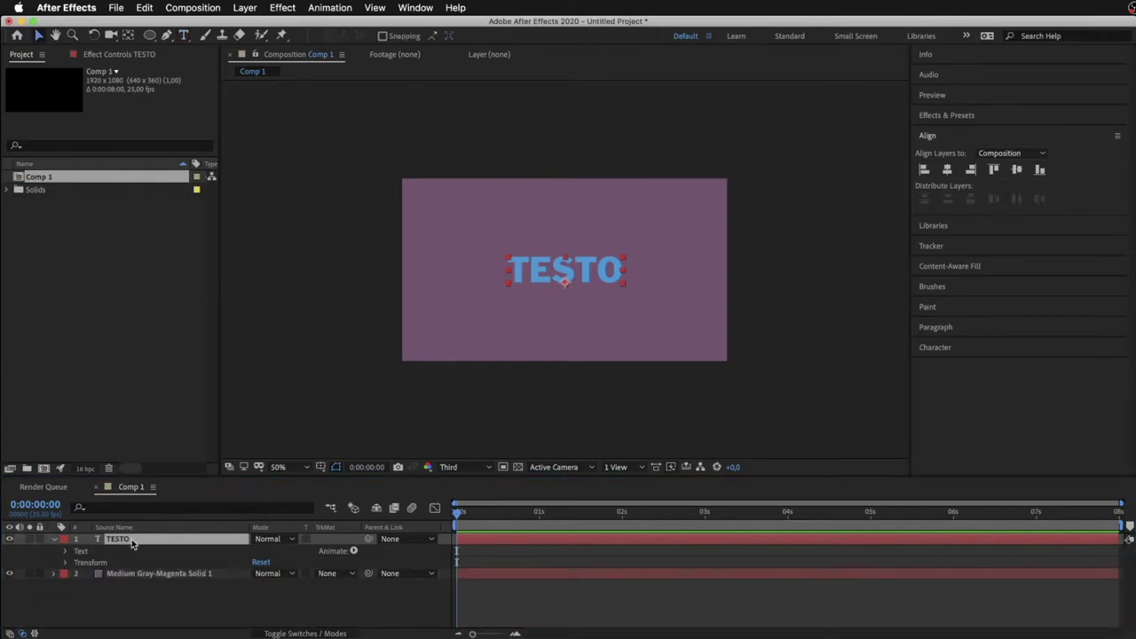
pyautogui.click(246, 8)
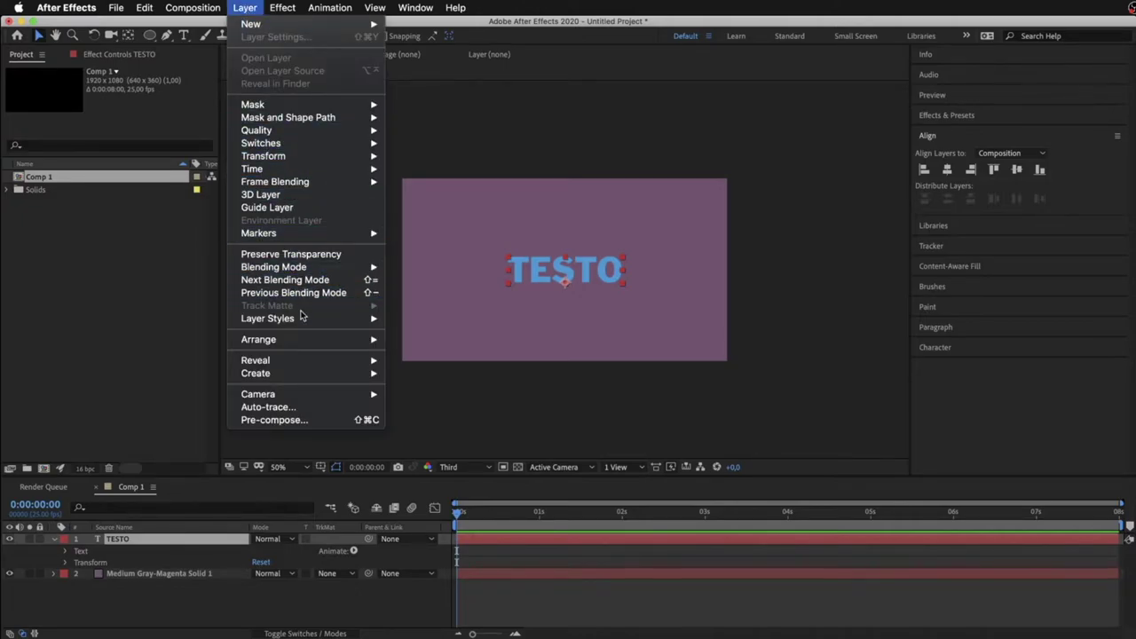
pyautogui.moveTo(304, 322)
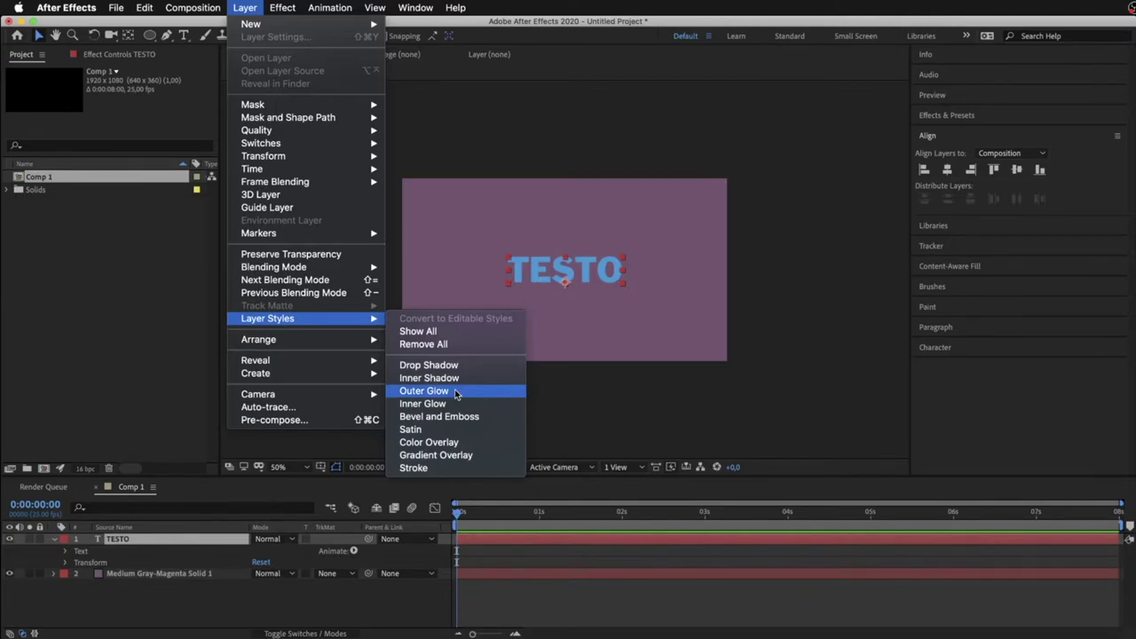
# Apply the Drop Shadow effect to TESTO by searching 'drop' in Effects & Presets
pyautogui.click(948, 126)
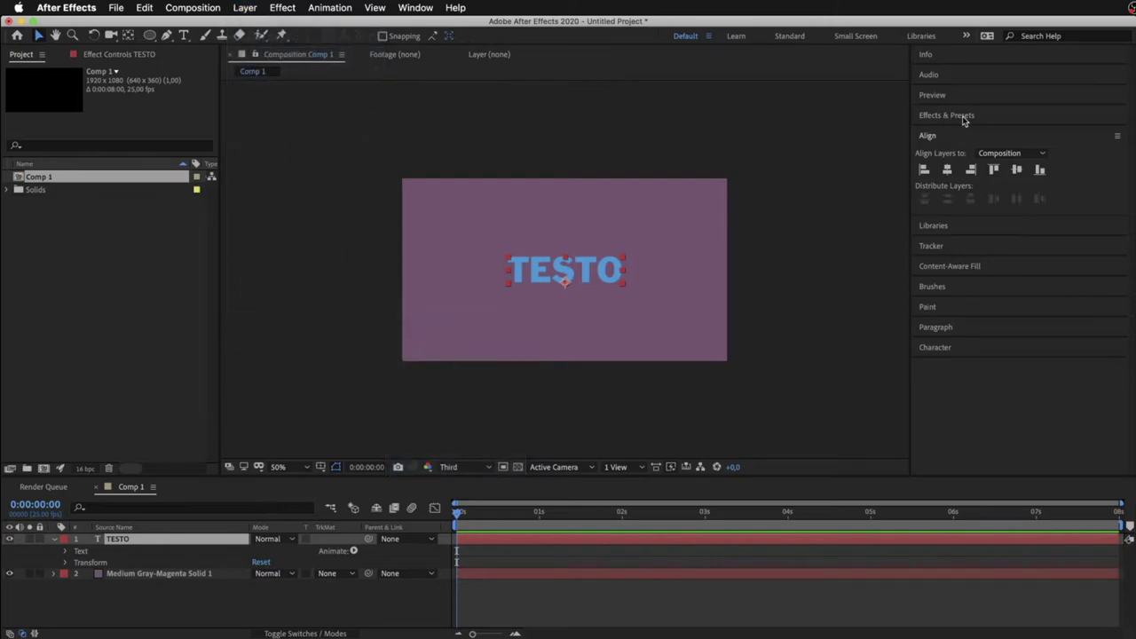
pyautogui.click(962, 118)
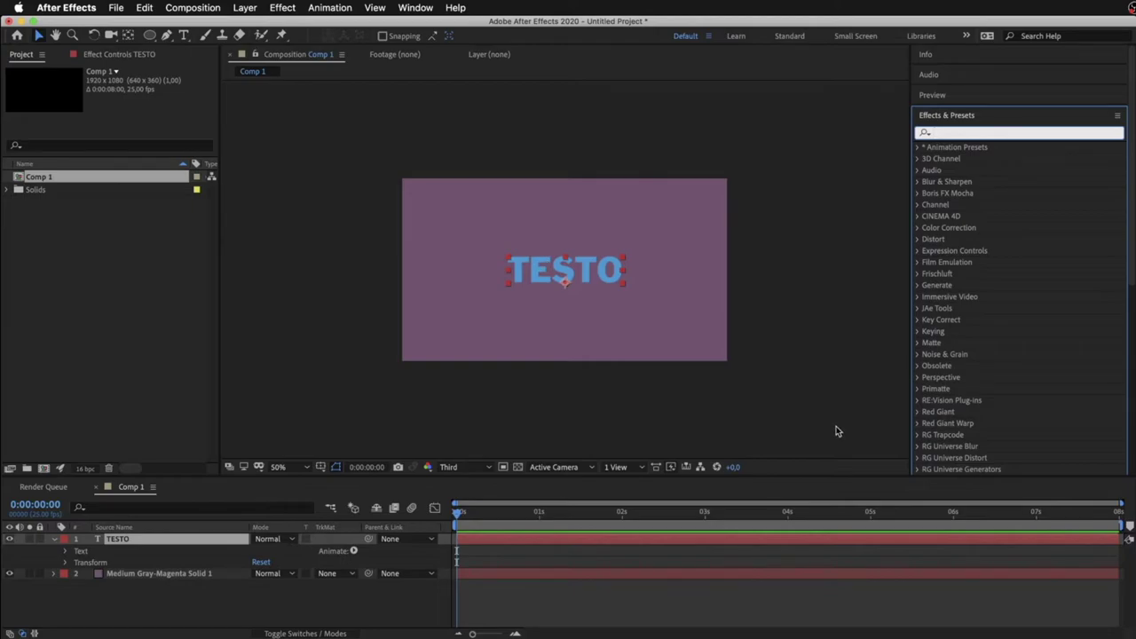
pyautogui.write('drop')
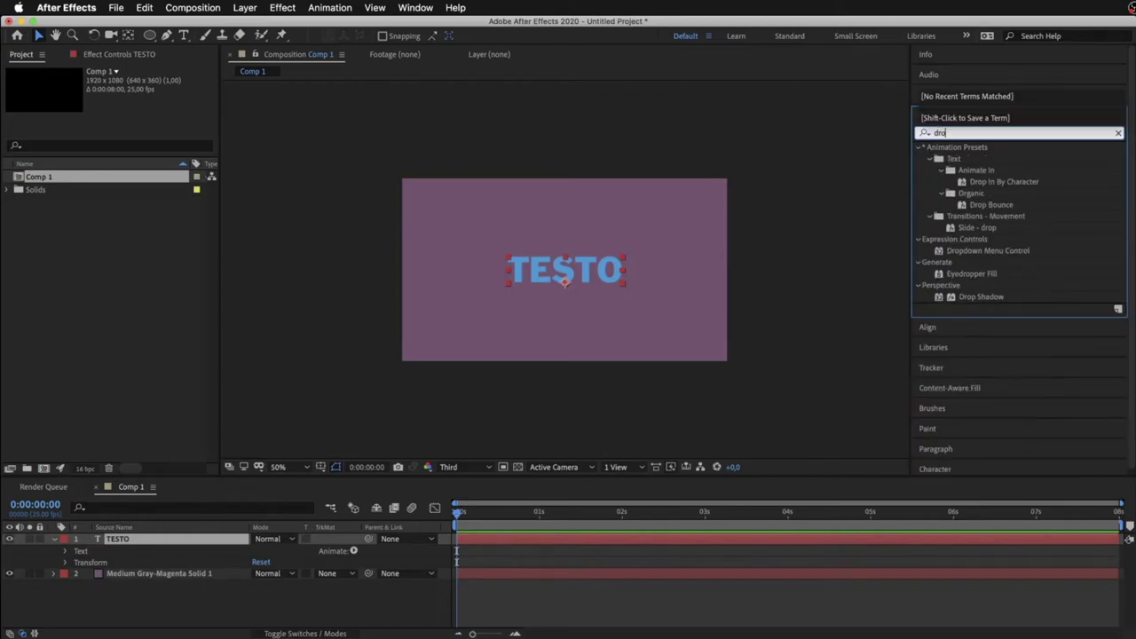
pyautogui.doubleClick(990, 297)
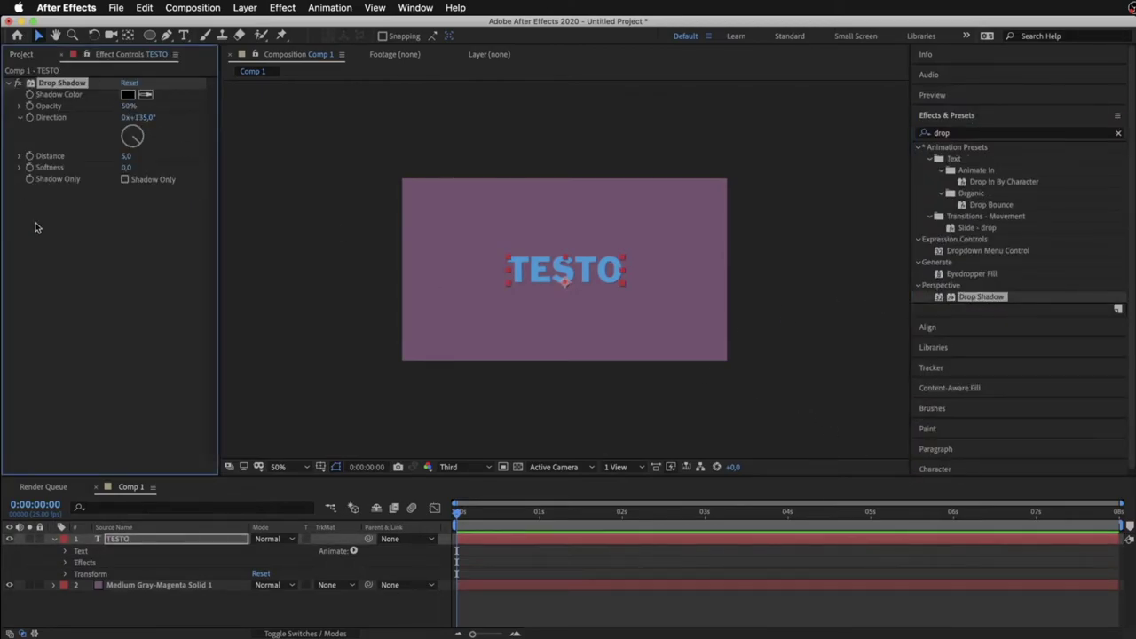
# Raise the shadow opacity to 77% and distance to 43, then delete the Drop Shadow effect
pyautogui.click(127, 110)
pyautogui.moveTo(127, 107); pyautogui.dragTo(174, 107)
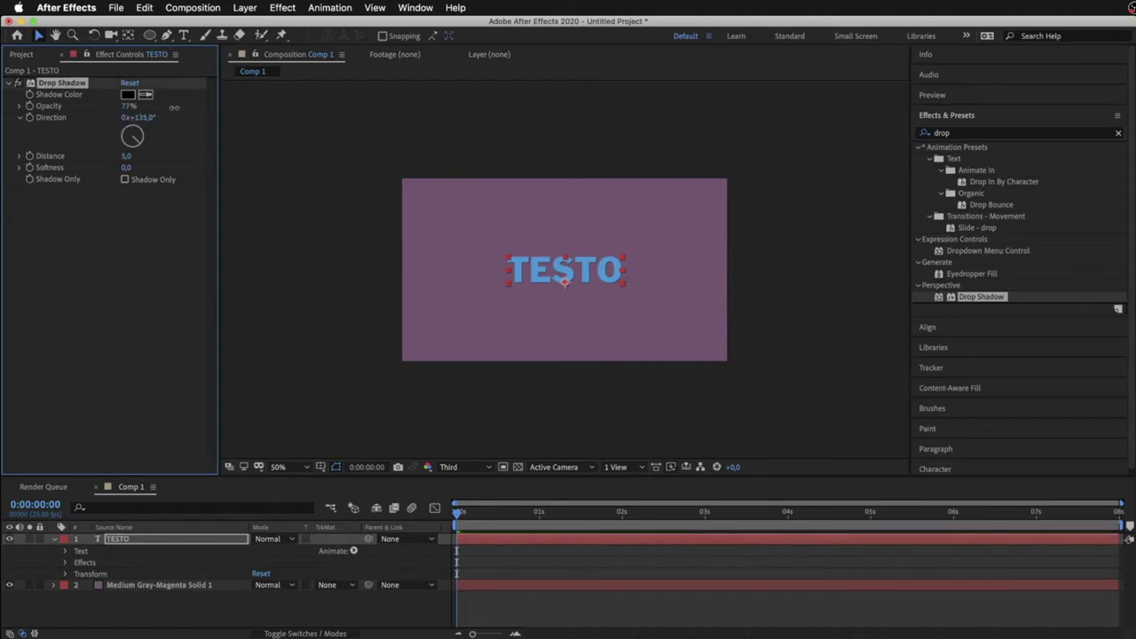
pyautogui.moveTo(125, 156)
pyautogui.mouseDown()
pyautogui.moveTo(156, 159)
pyautogui.moveTo(138, 158)
pyautogui.mouseUp()
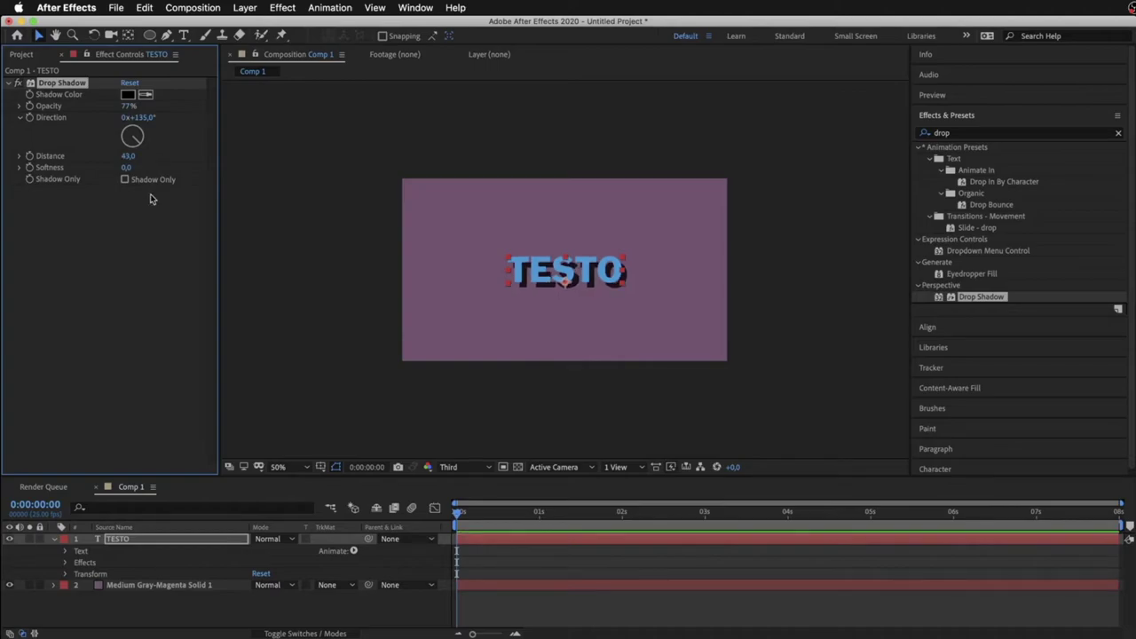
pyautogui.press('Delete')
pyautogui.click(423, 171)
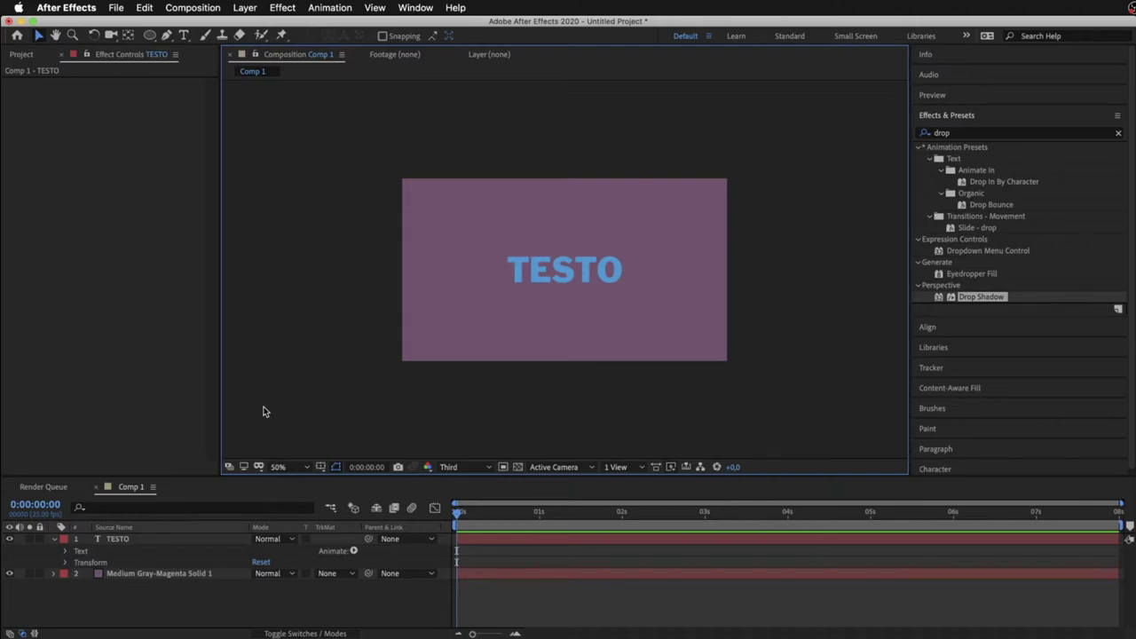
# Select the TESTO text layer in the Timeline panel
pyautogui.click(152, 543)
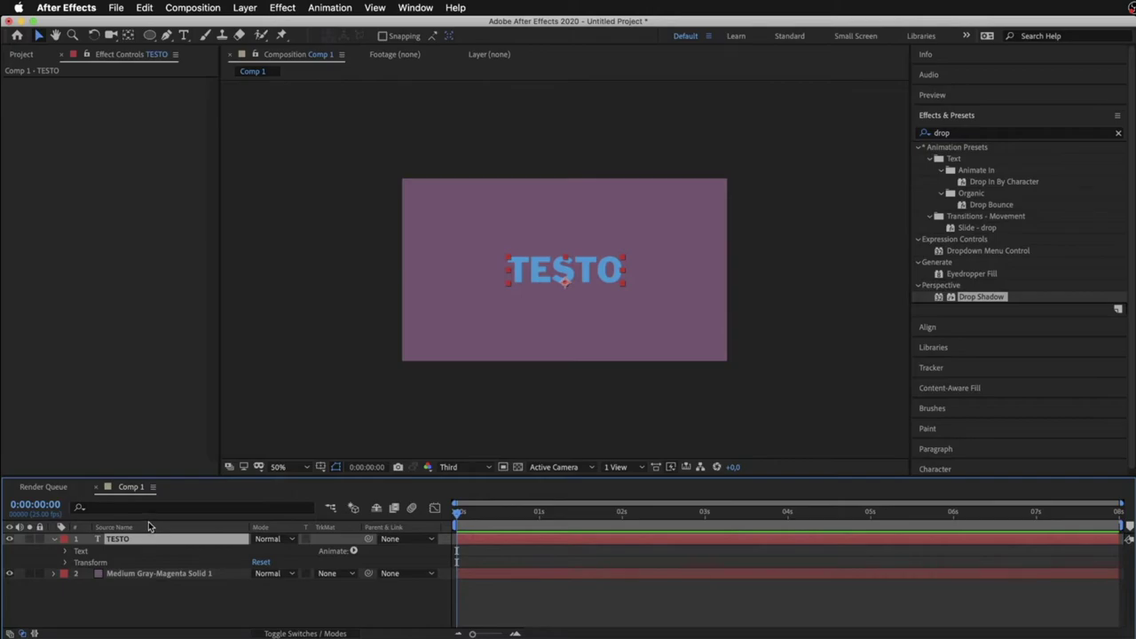
# Add a Drop Shadow layer style to TESTO from Layer > Layer Styles
pyautogui.click(245, 7)
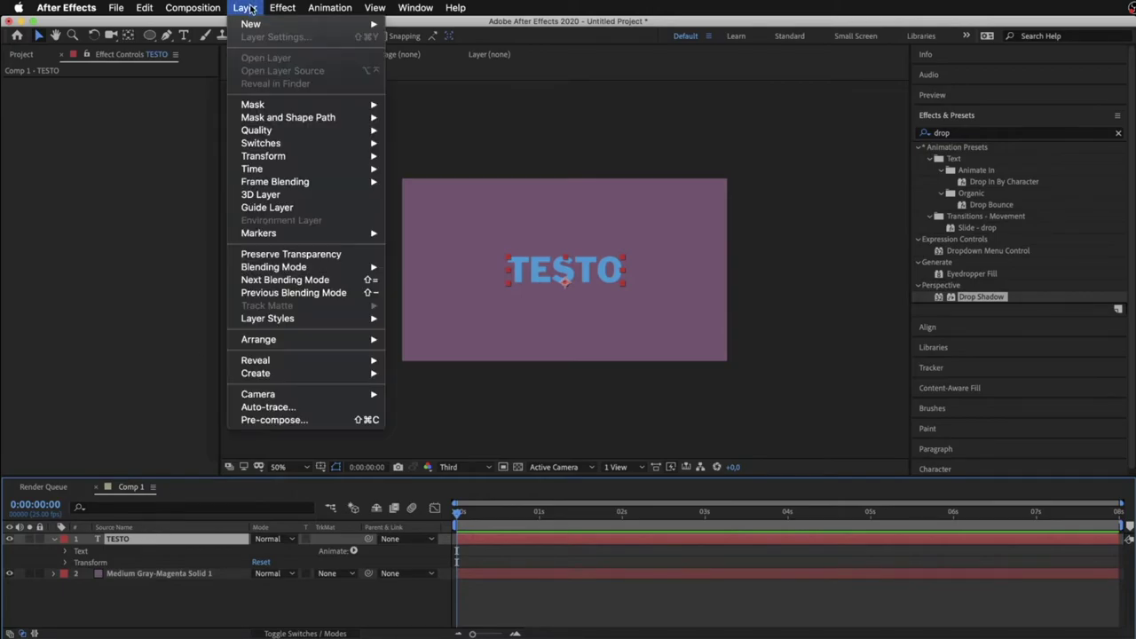
pyautogui.moveTo(291, 324)
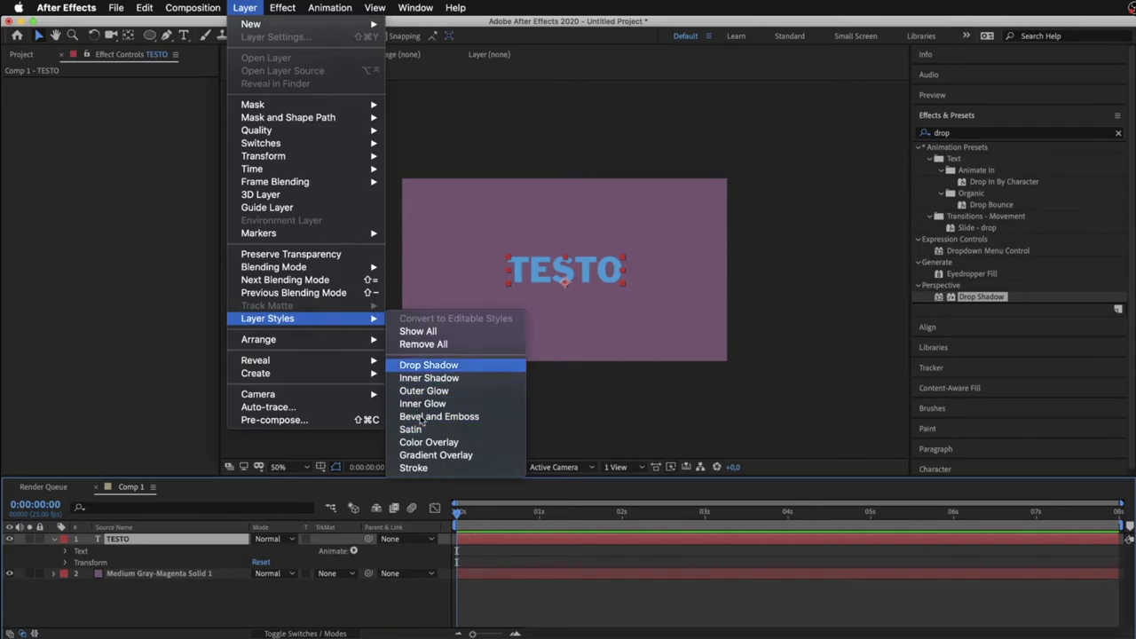
pyautogui.click(461, 372)
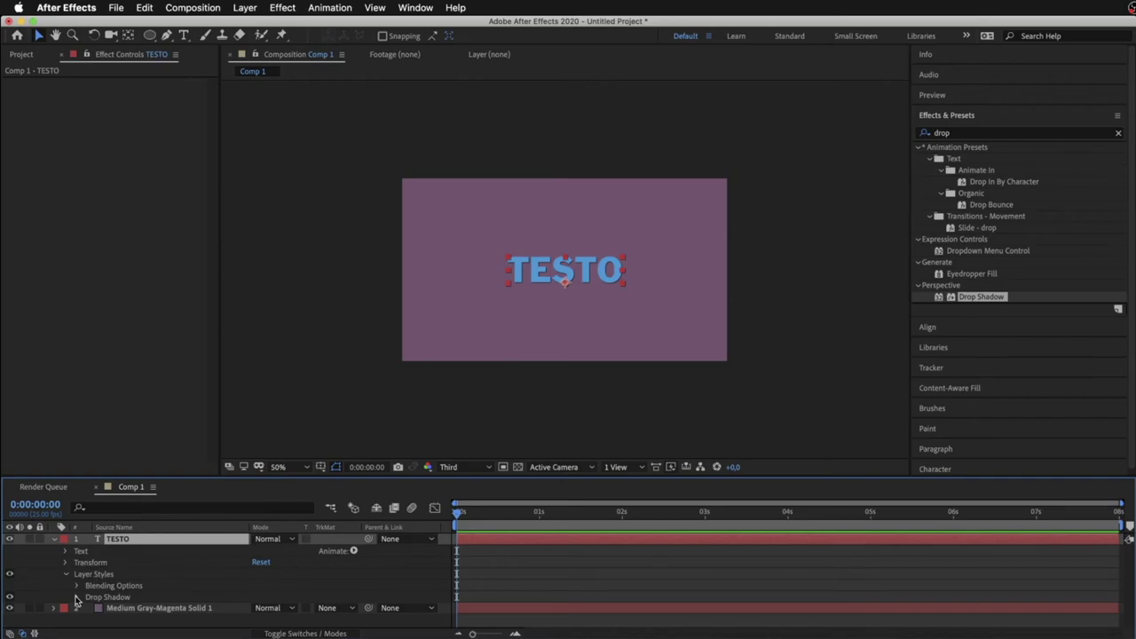
# Set the Drop Shadow style's distance to 16 and size to 32
pyautogui.click(76, 598)
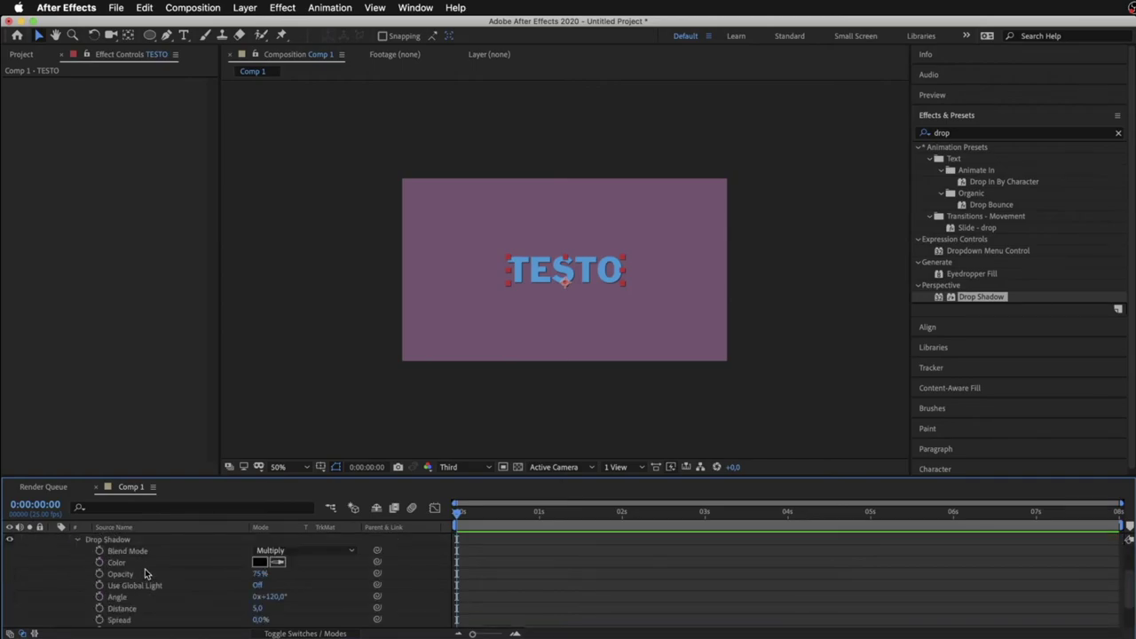
pyautogui.moveTo(311, 478); pyautogui.dragTo(299, 329)
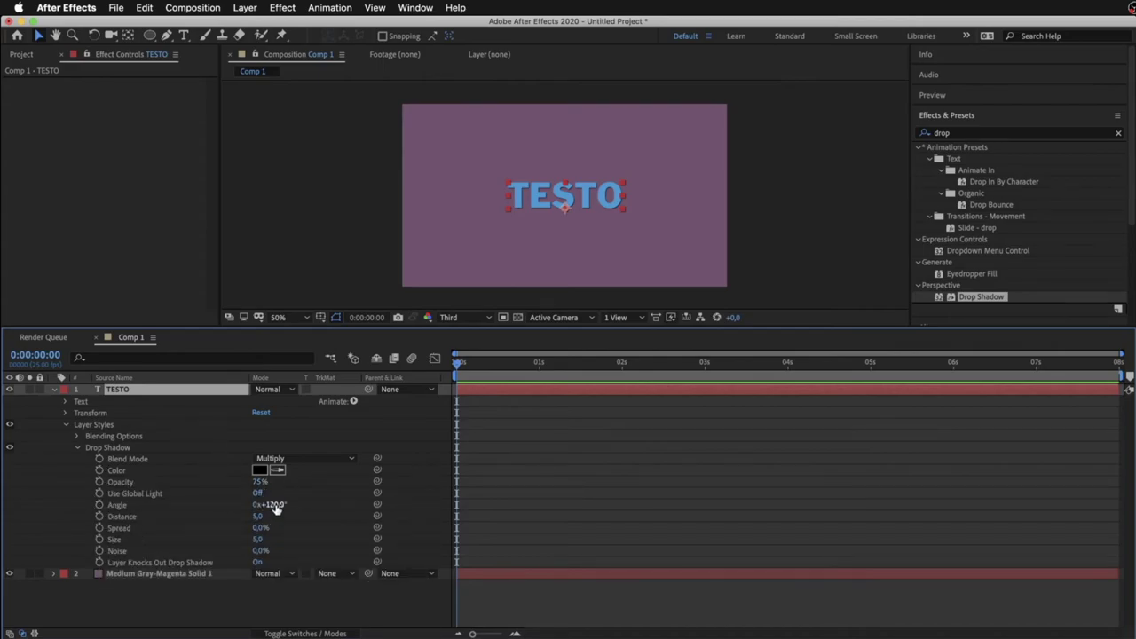
pyautogui.moveTo(261, 515); pyautogui.dragTo(272, 514)
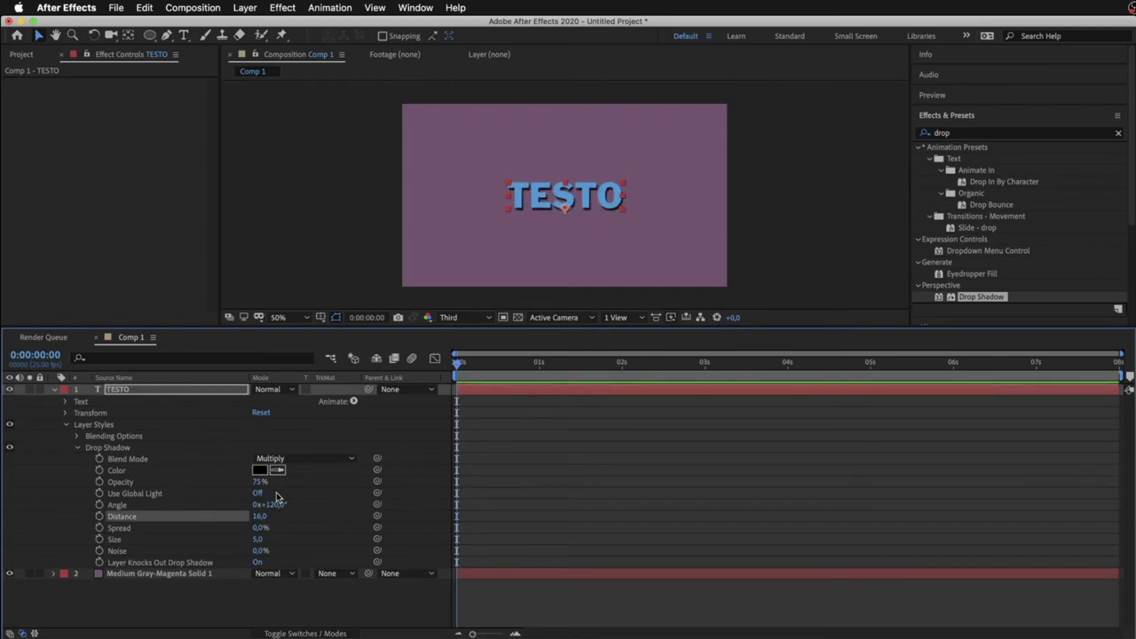
pyautogui.moveTo(258, 541); pyautogui.dragTo(277, 543)
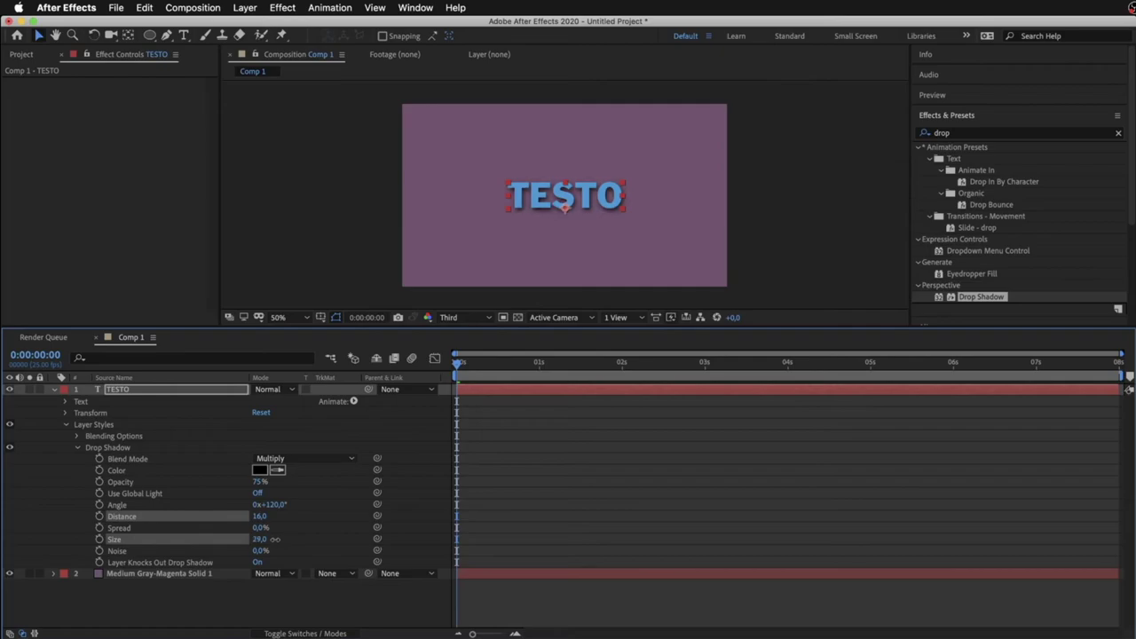
# Toggle the Drop Shadow style's visibility to compare, then delete it from TESTO
pyautogui.click(113, 426)
pyautogui.click(111, 450)
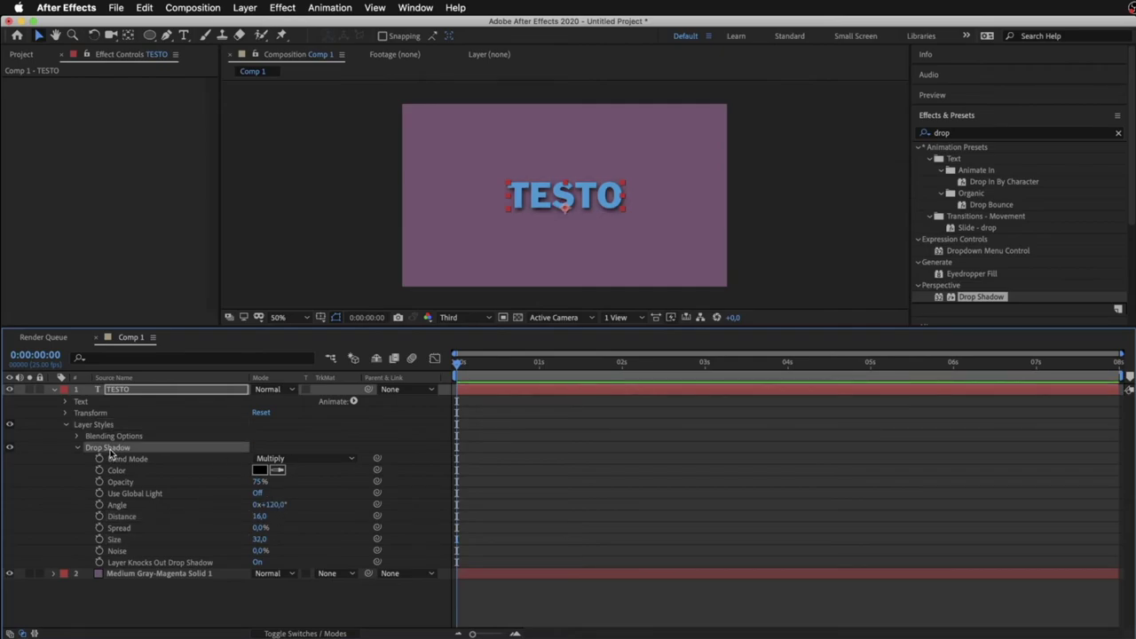
pyautogui.click(9, 449)
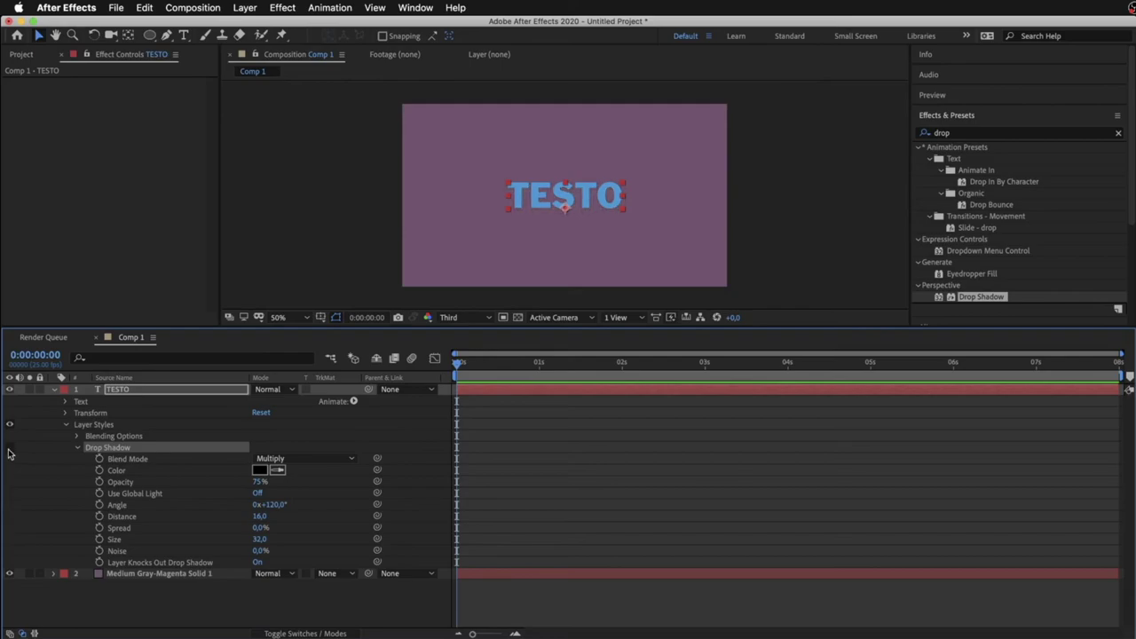
pyautogui.click(9, 449)
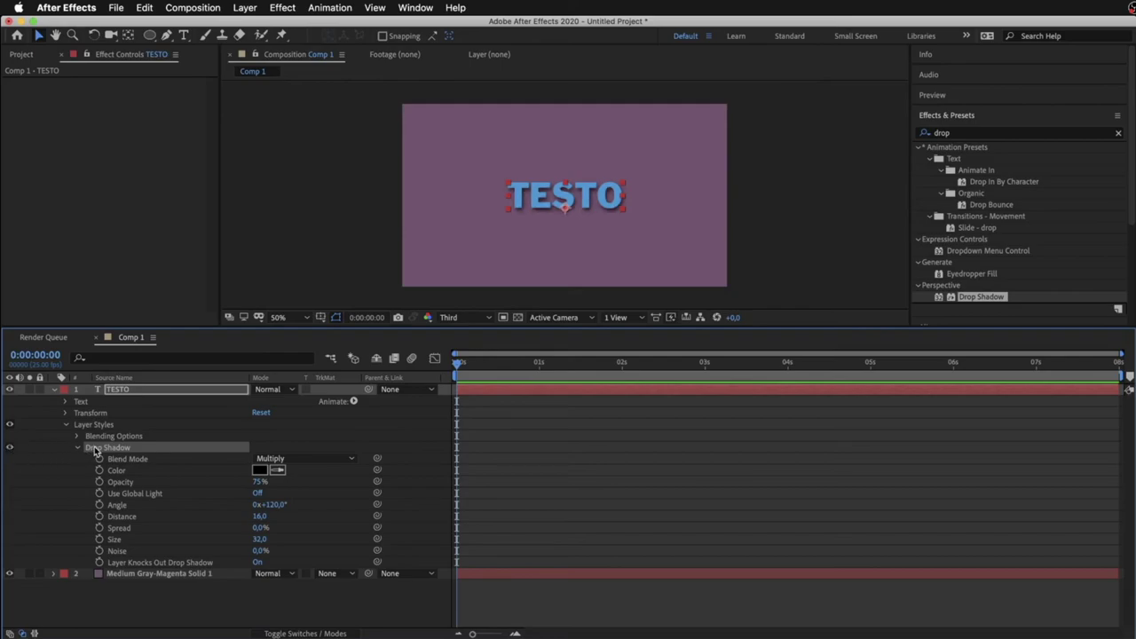
pyautogui.press('Delete')
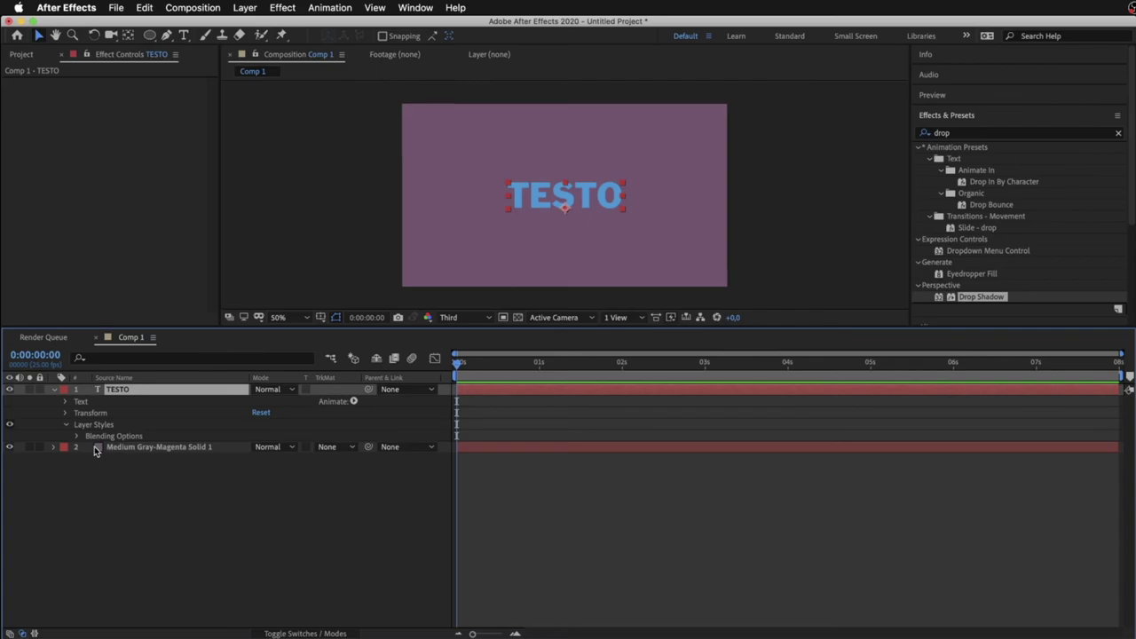
# Add a red Color Overlay and an Outer Glow layer style to TESTO
pyautogui.click(245, 7)
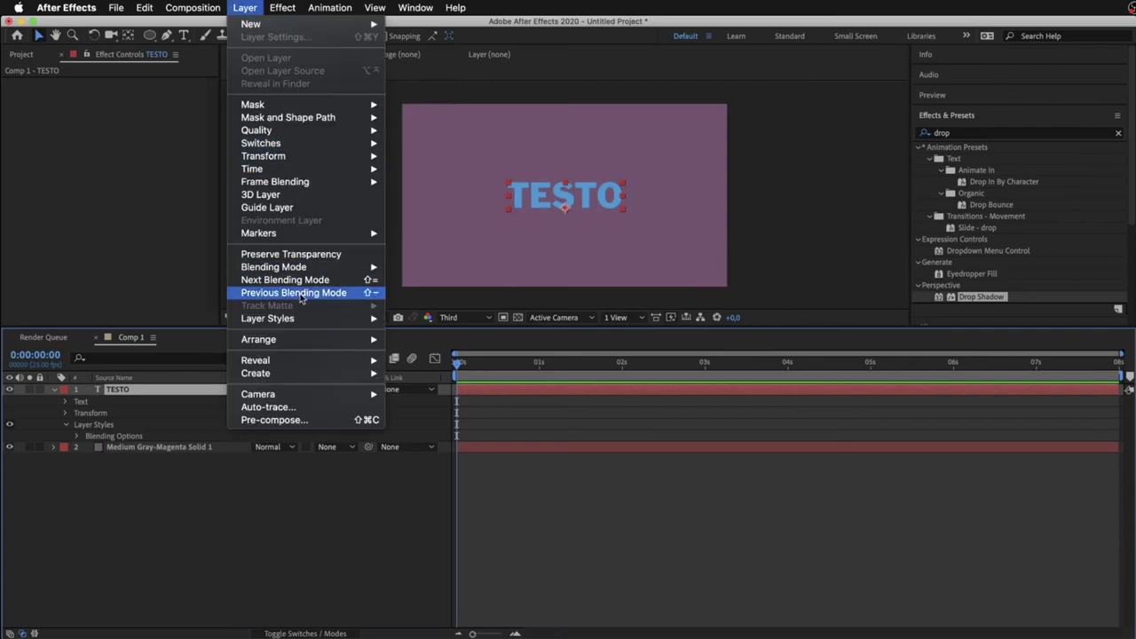
pyautogui.moveTo(304, 320)
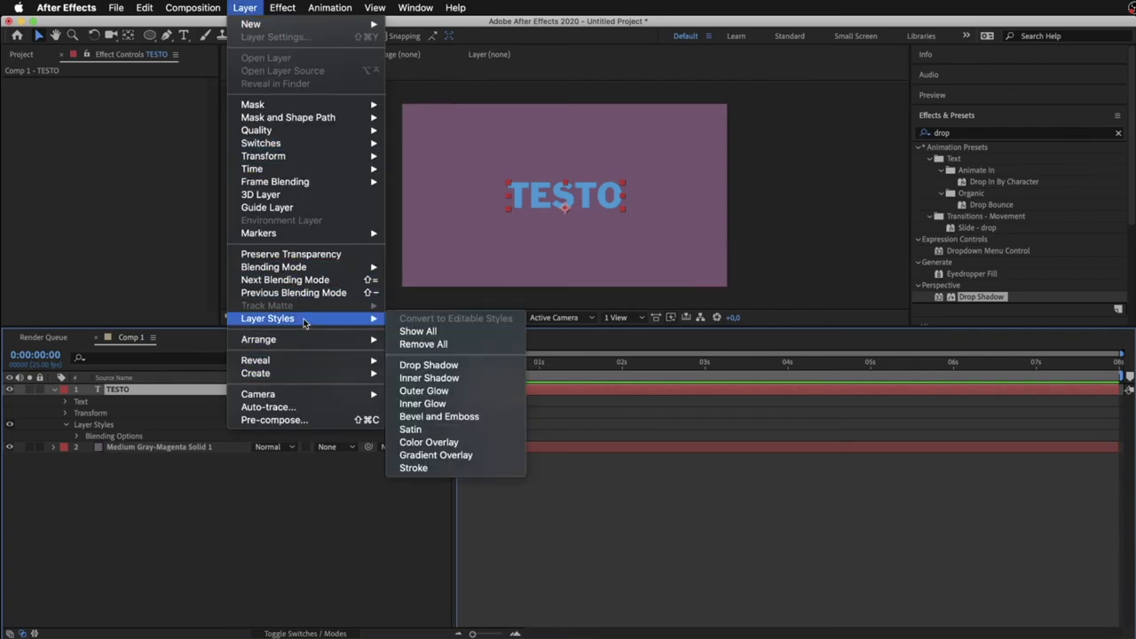
pyautogui.click(449, 444)
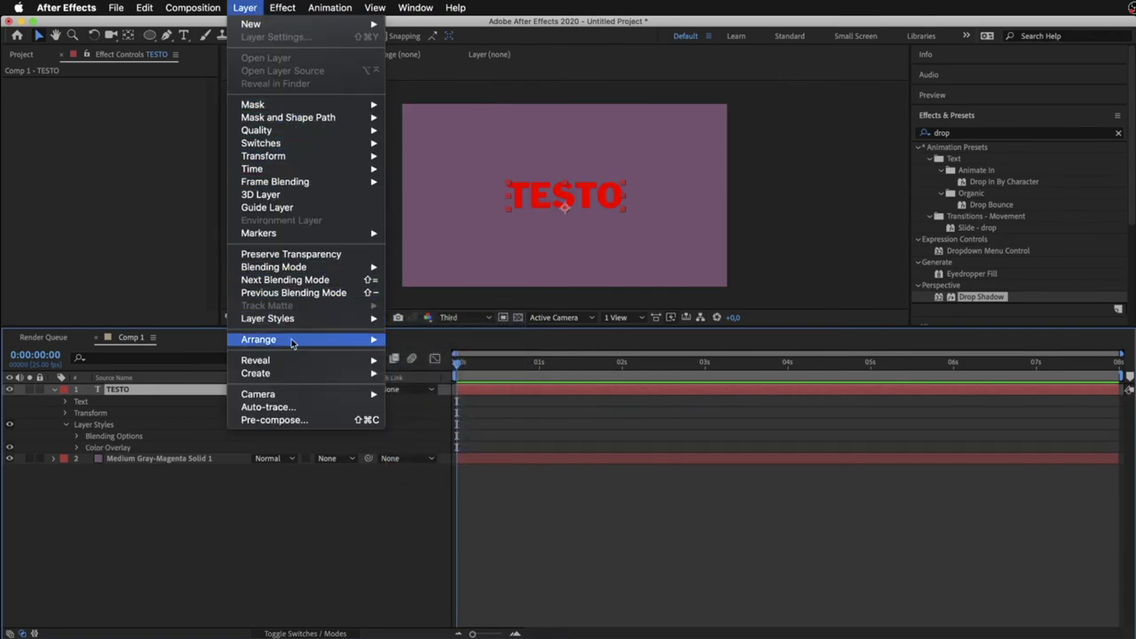
pyautogui.moveTo(315, 318)
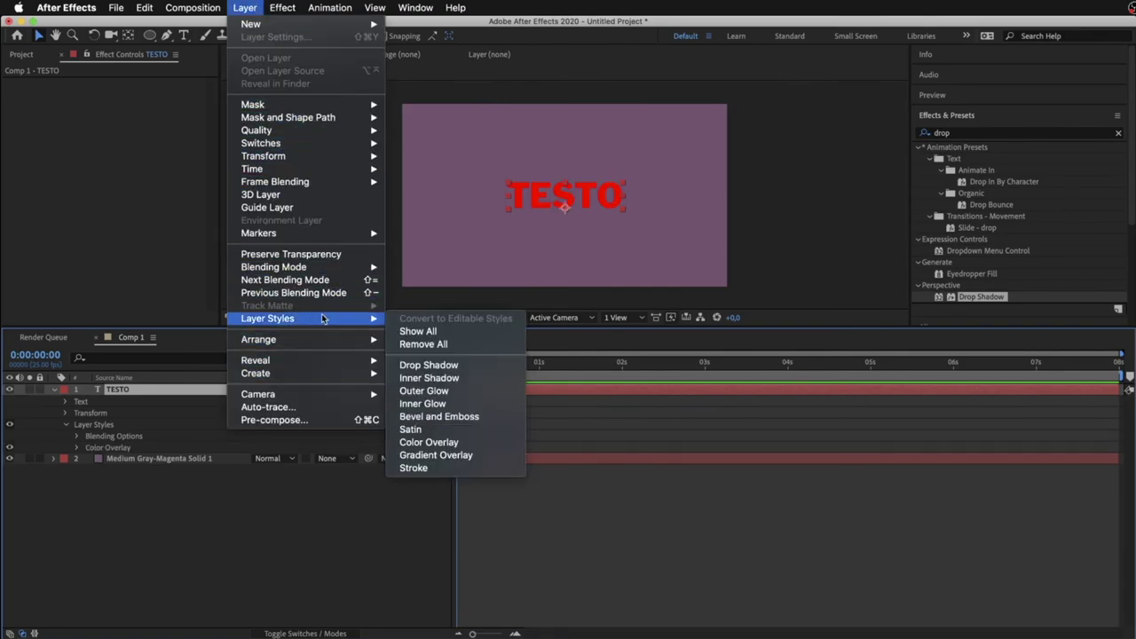
pyautogui.click(442, 390)
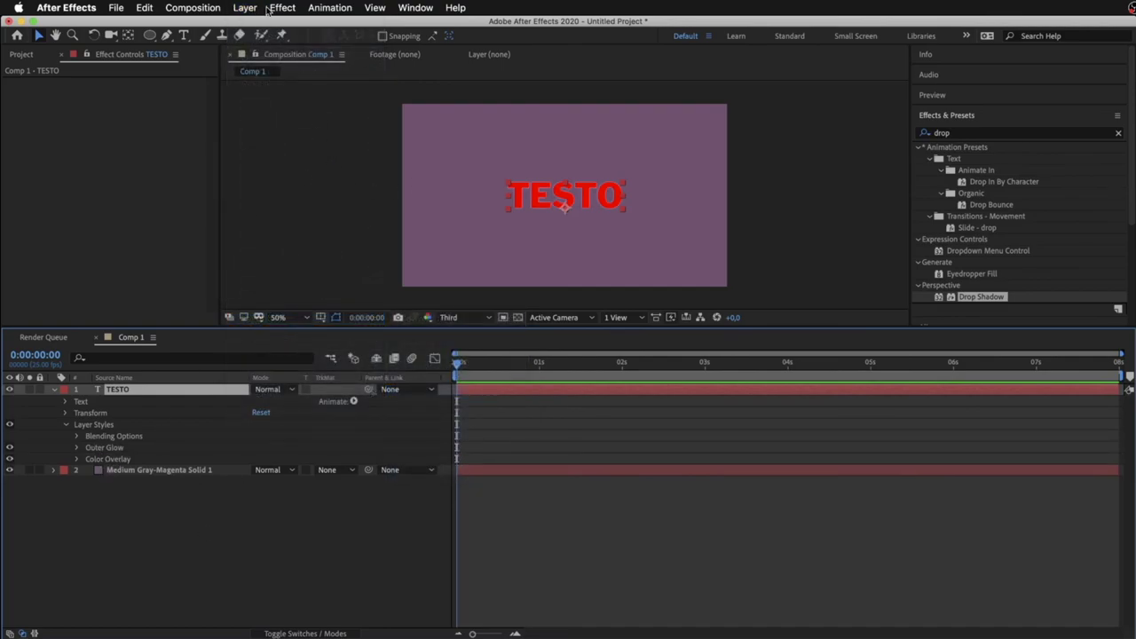
# Clear all layer styles from TESTO with Layer > Layer Styles > Remove All
pyautogui.click(255, 8)
pyautogui.moveTo(313, 325)
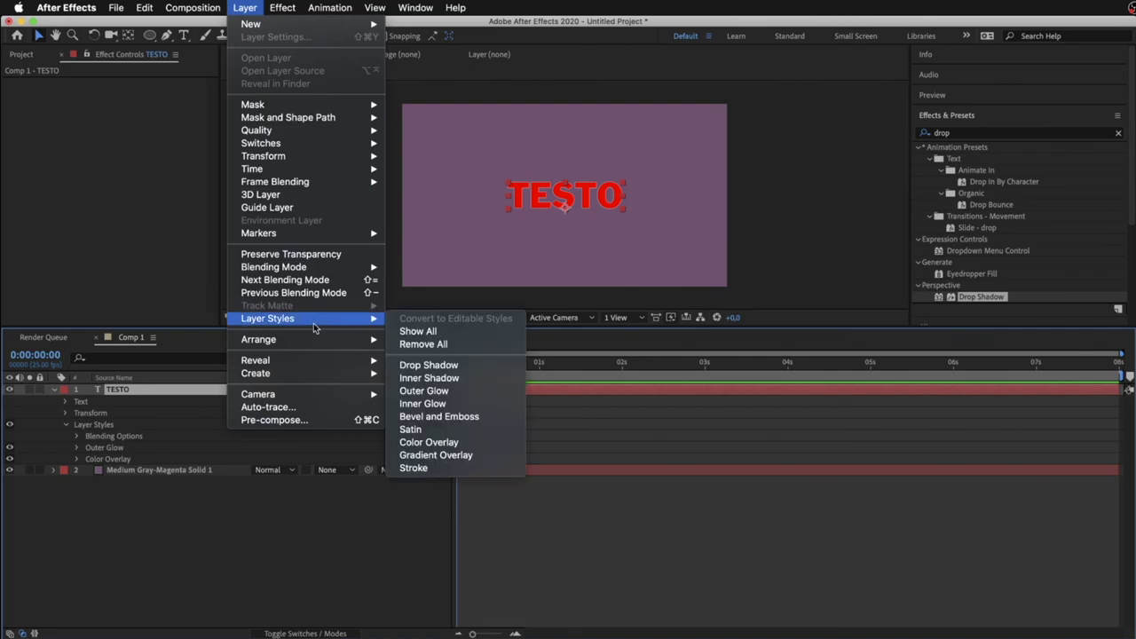
pyautogui.click(449, 346)
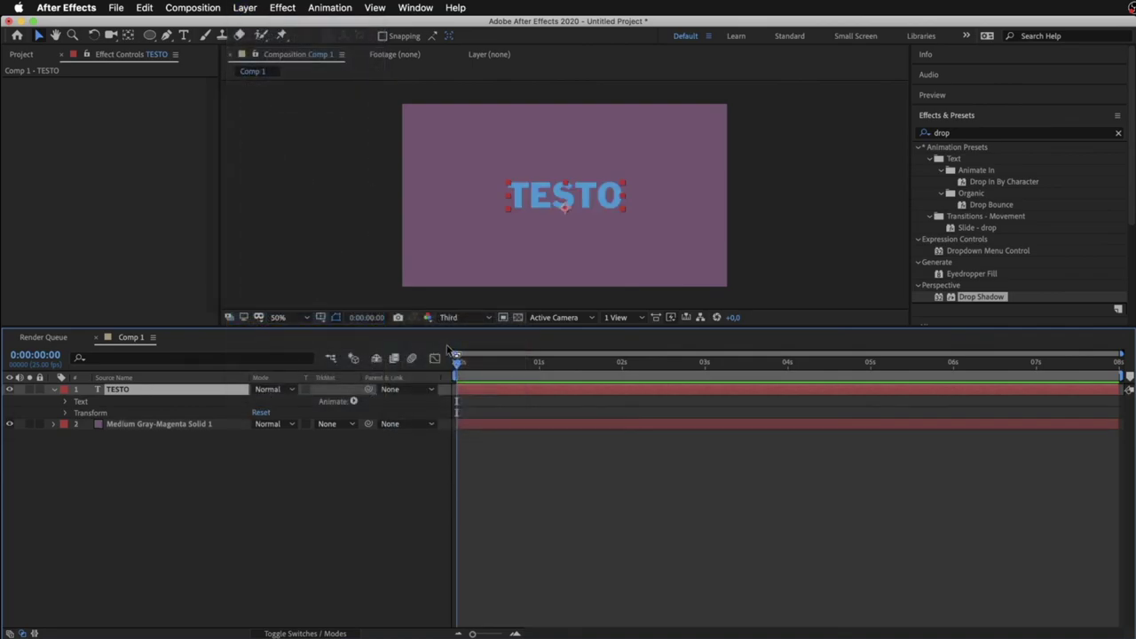